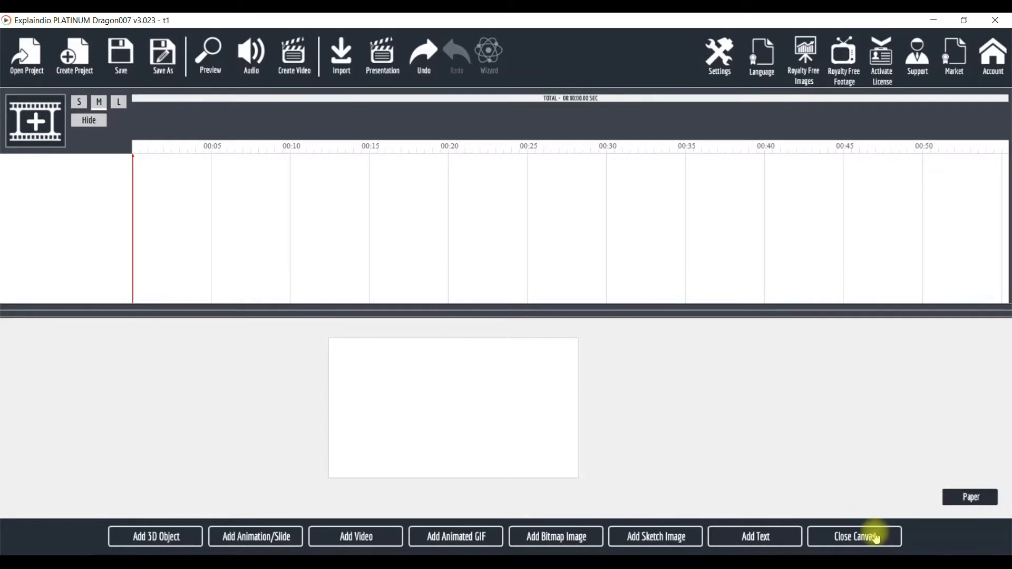
Add a text object to the canvas and change its text to "Let's See"
{"action": "left_click", "coordinate": [778, 542]}
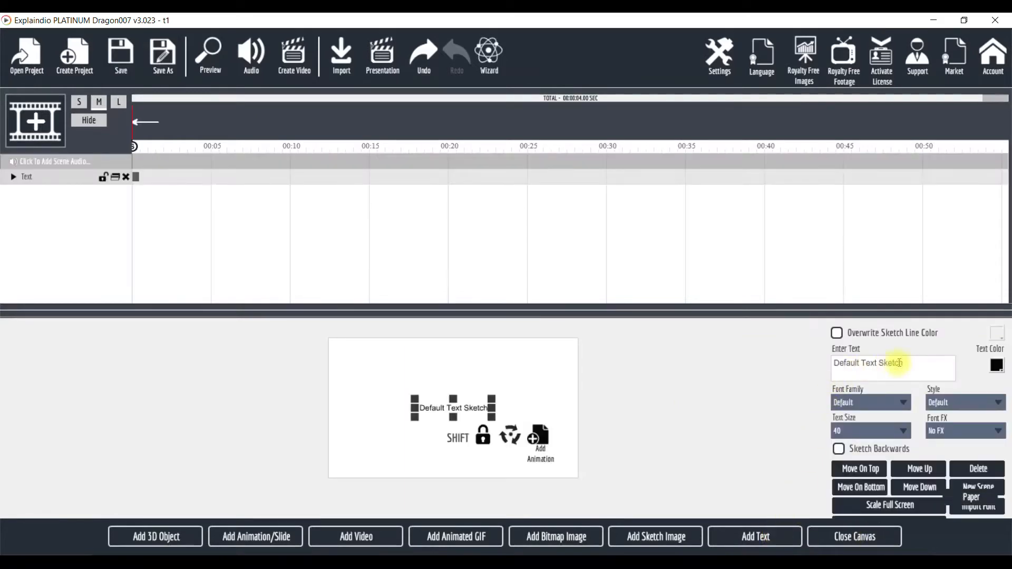
{"action": "left_click_drag", "start_coordinate": [914, 363], "coordinate": [855, 372]}
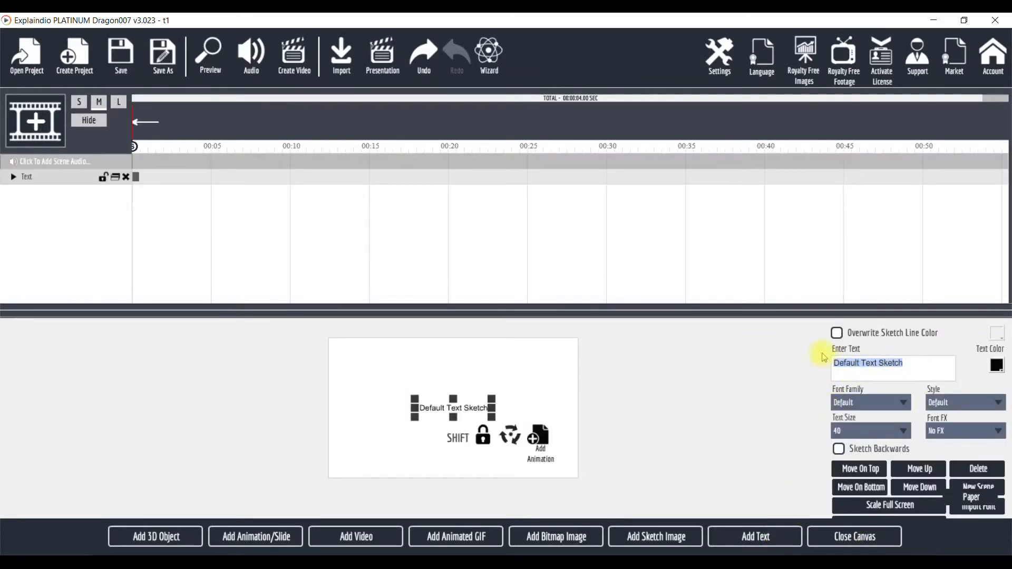
{"action": "type", "text": "Let"}
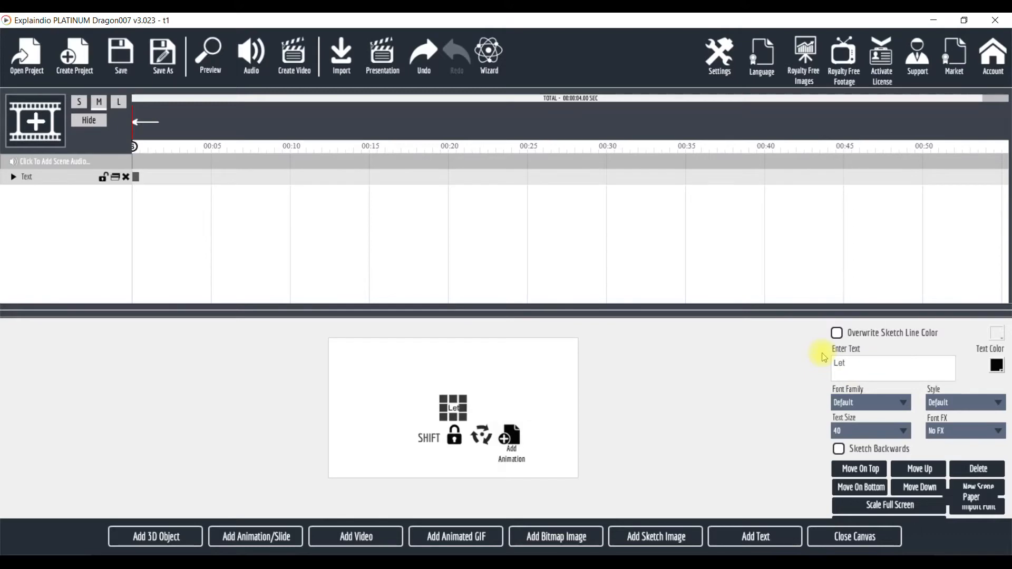
{"action": "type", "text": "'s Seee"}
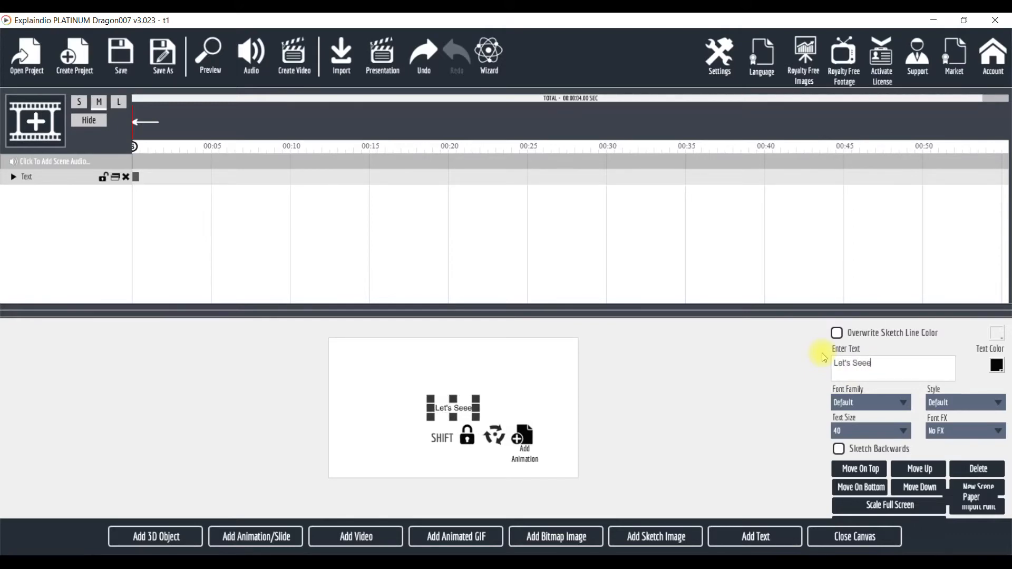
{"action": "key", "text": "BackSpace"}
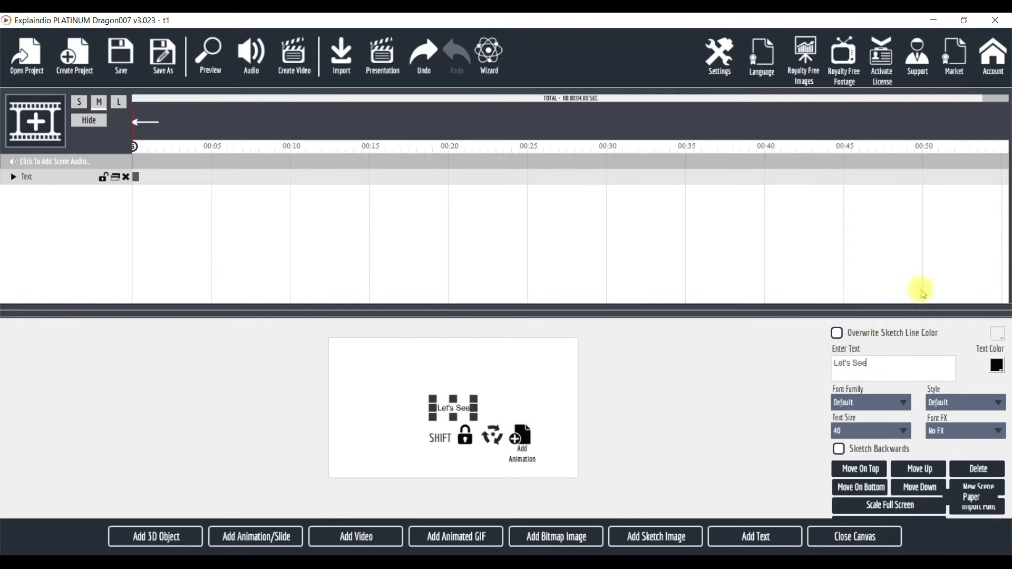
Set the text color to blue (#3300cc) and the font family to Alfa Slab One
{"action": "left_click", "coordinate": [997, 367]}
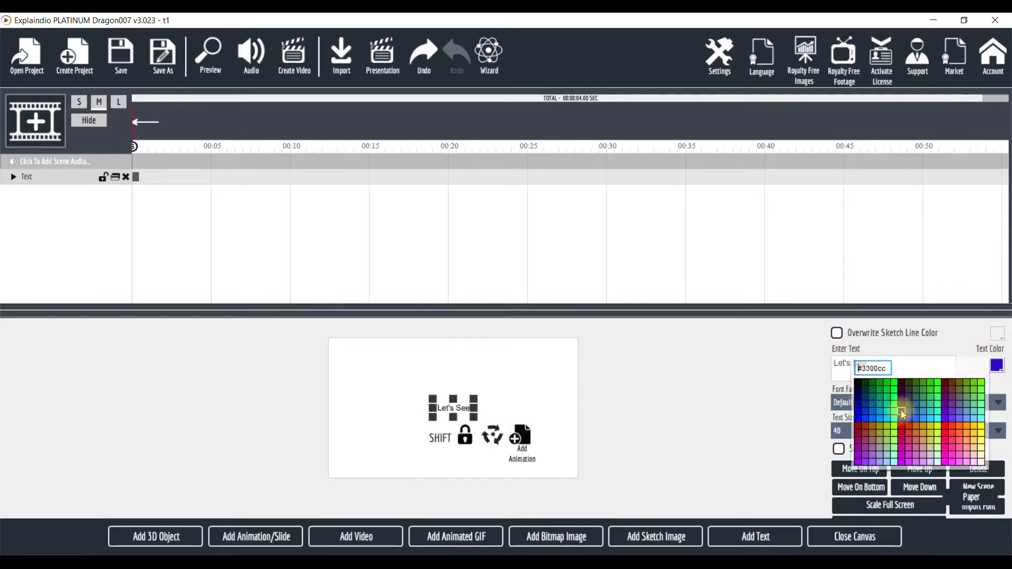
{"action": "left_click", "coordinate": [904, 414]}
{"action": "left_click", "coordinate": [861, 404]}
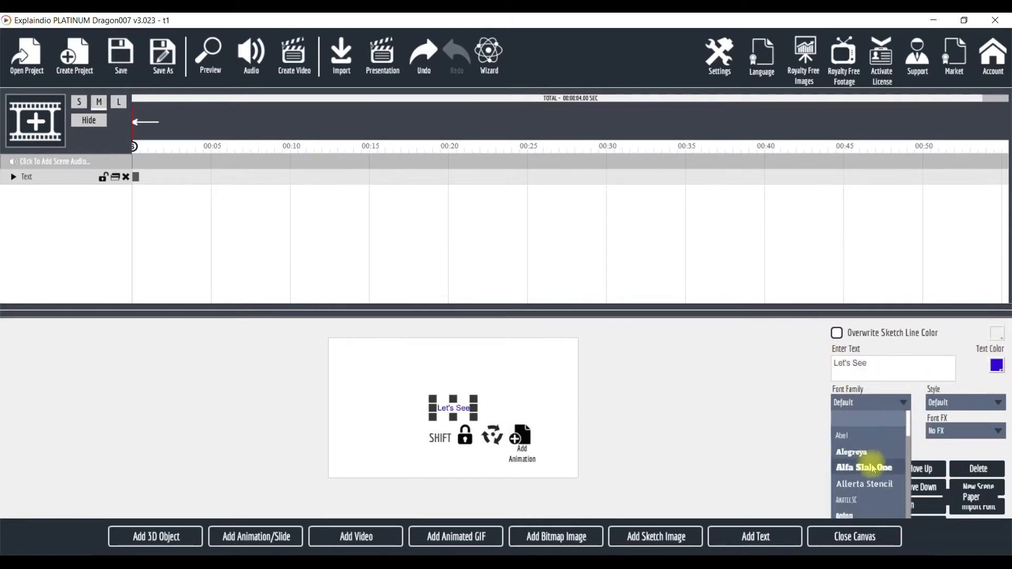
{"action": "left_click", "coordinate": [873, 467]}
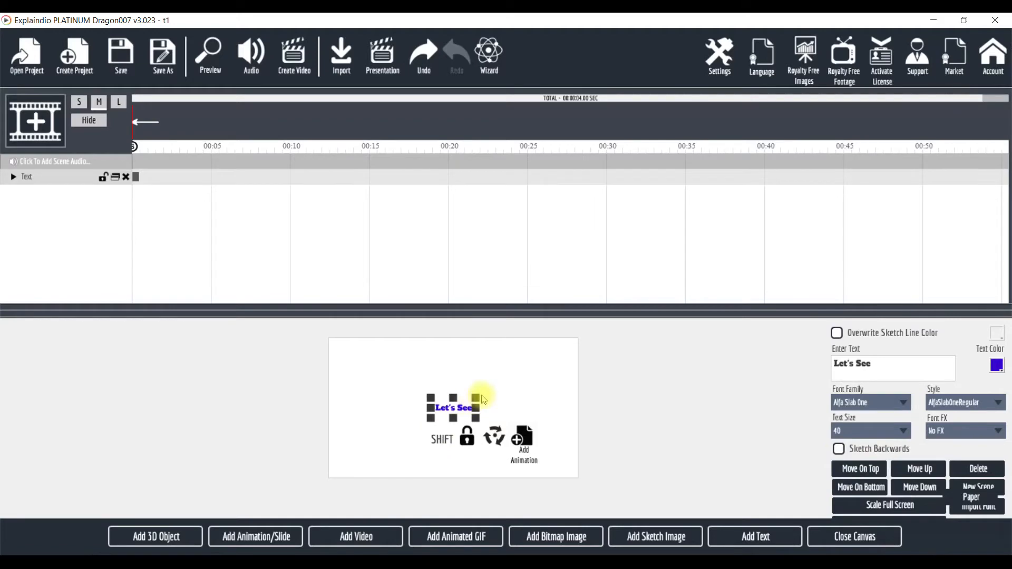
Enlarge the text box by its corner handle and move it up toward the top centre of the canvas
{"action": "left_click_drag", "start_coordinate": [476, 399], "coordinate": [540, 376]}
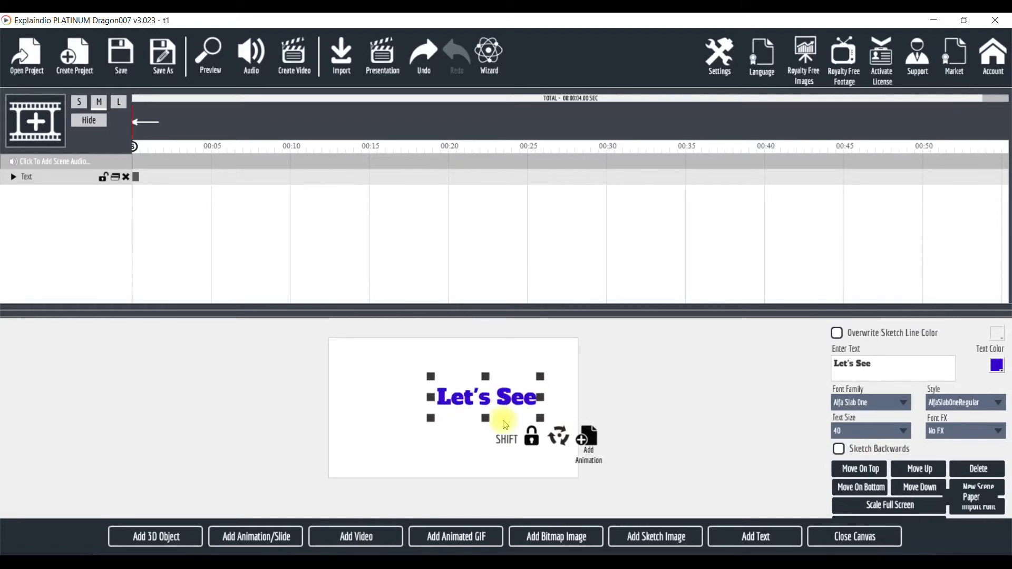
{"action": "left_click_drag", "start_coordinate": [485, 400], "coordinate": [459, 388]}
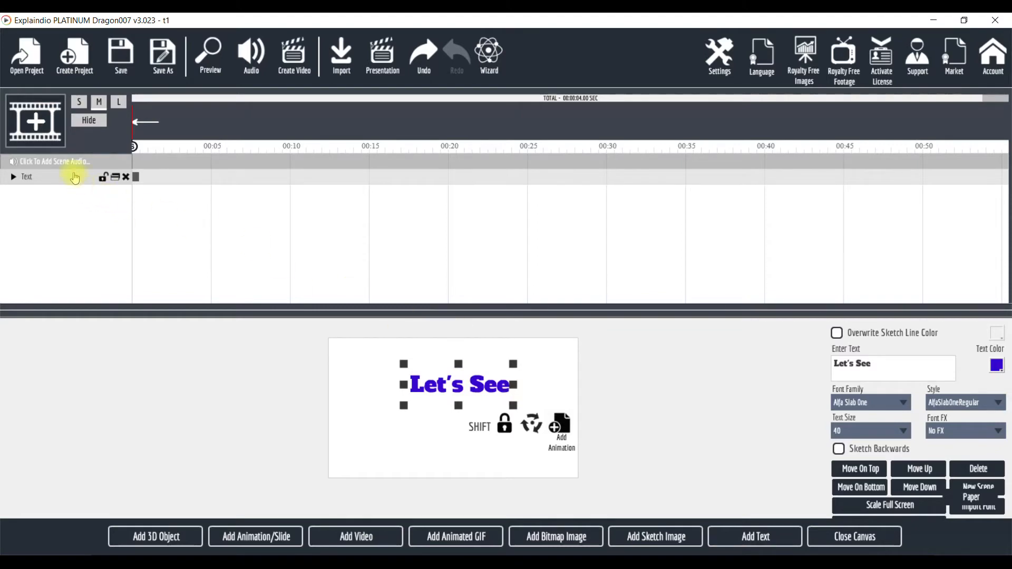
Add a Text By Letter Slide From Left entrance effect to the text layer
{"action": "left_click", "coordinate": [14, 176]}
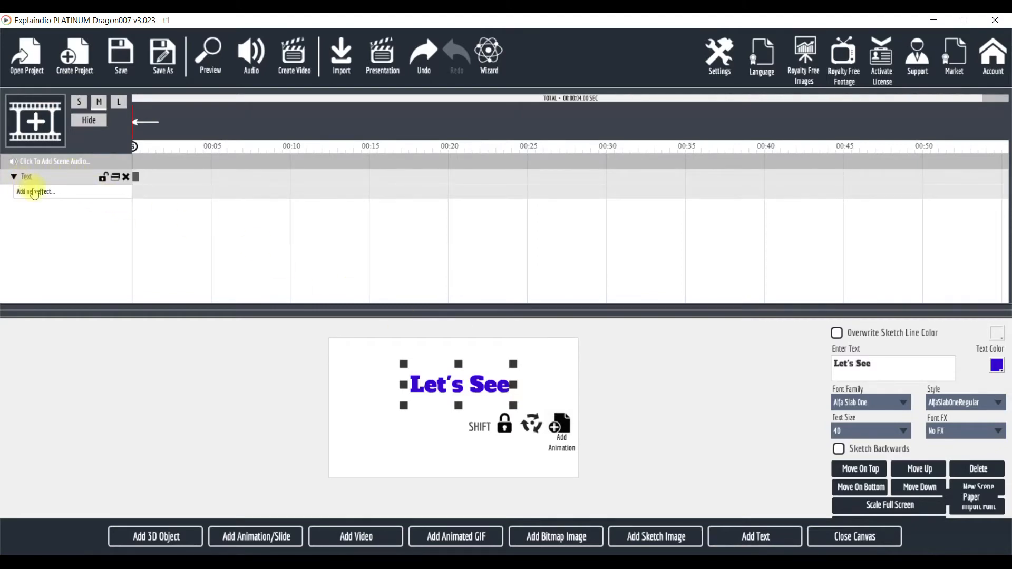
{"action": "left_click", "coordinate": [35, 193]}
{"action": "mouse_move", "coordinate": [174, 297]}
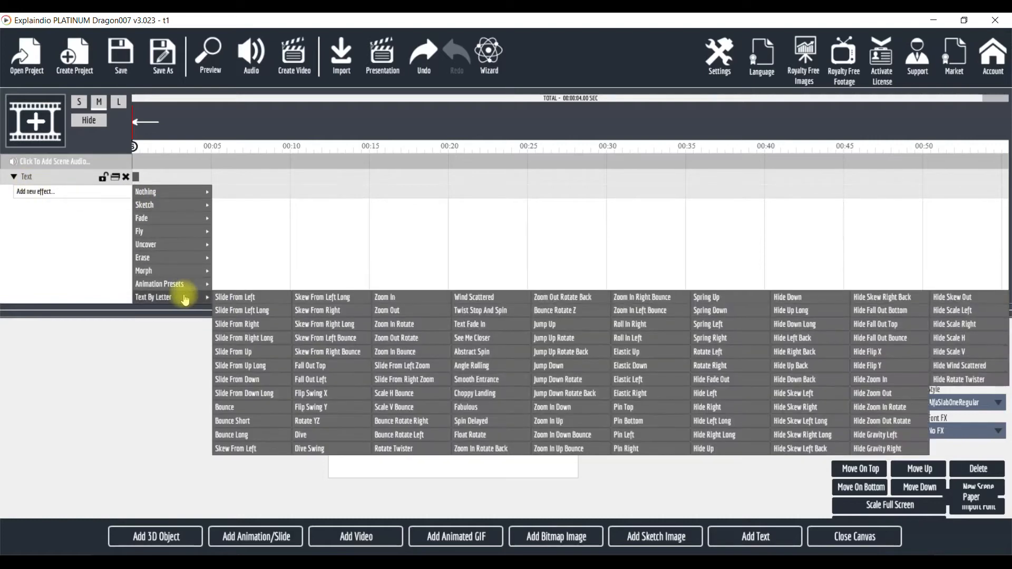
{"action": "left_click", "coordinate": [229, 299]}
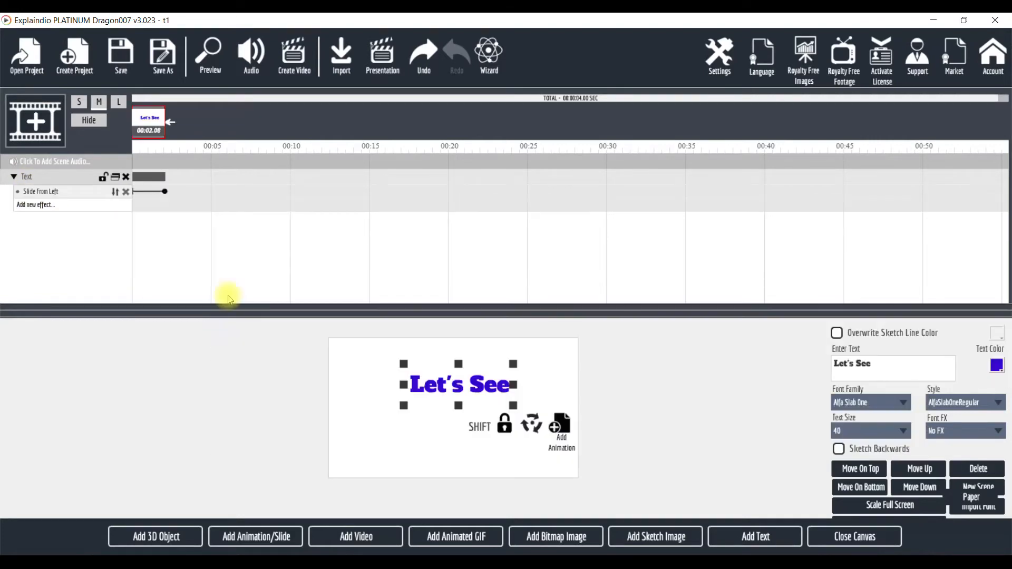
Add a Text By Letter Hide Fade Out exit effect to the text layer
{"action": "left_click", "coordinate": [35, 205]}
{"action": "mouse_move", "coordinate": [174, 310]}
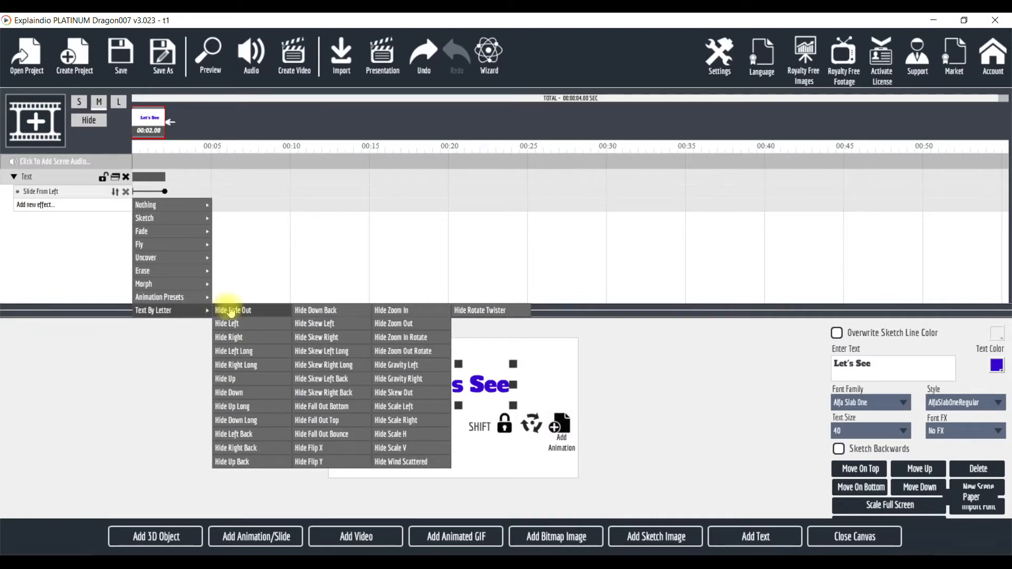
{"action": "left_click", "coordinate": [244, 311]}
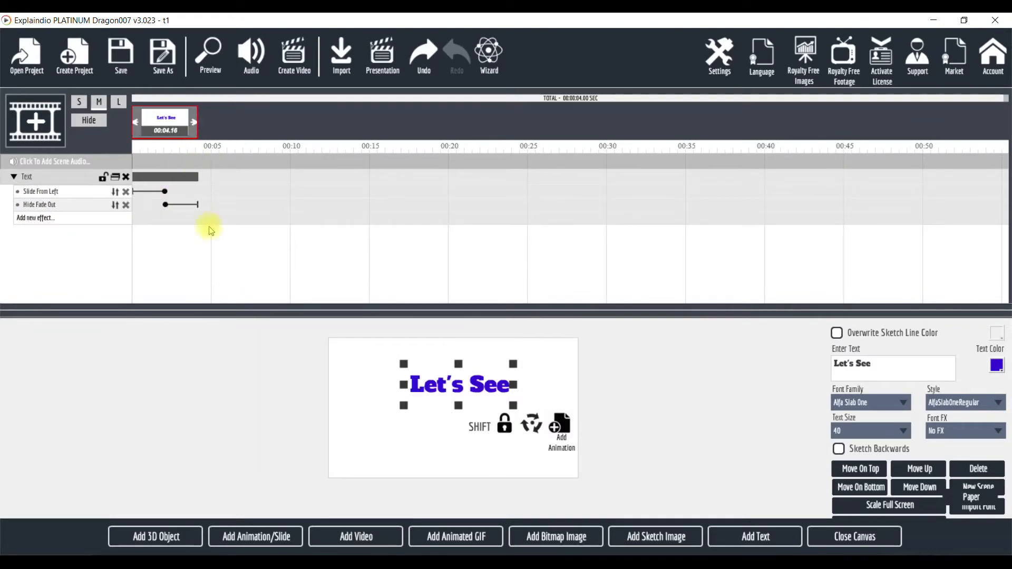
Preview the project and close the preview window
{"action": "left_click", "coordinate": [211, 53]}
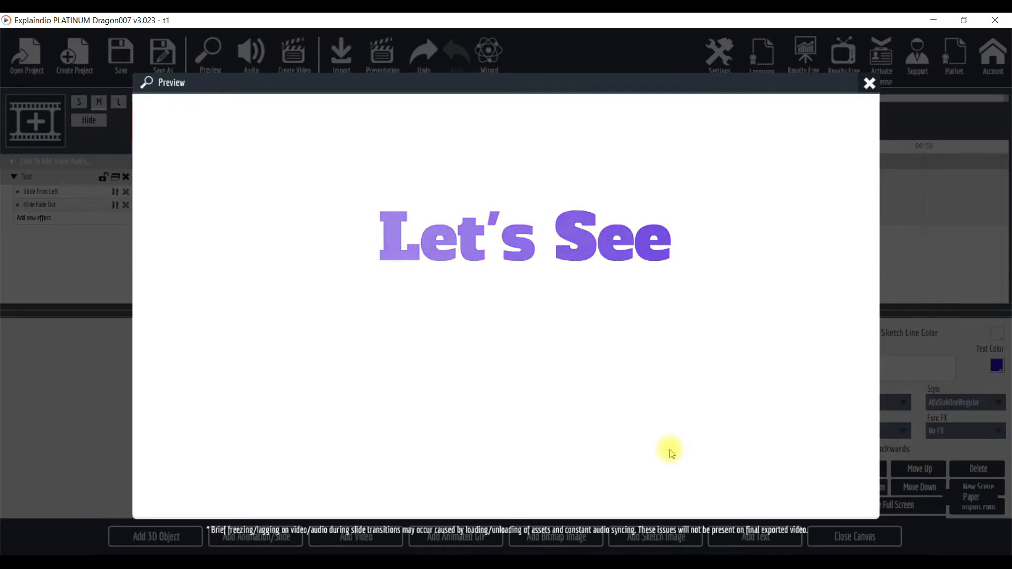
{"action": "left_click", "coordinate": [870, 84]}
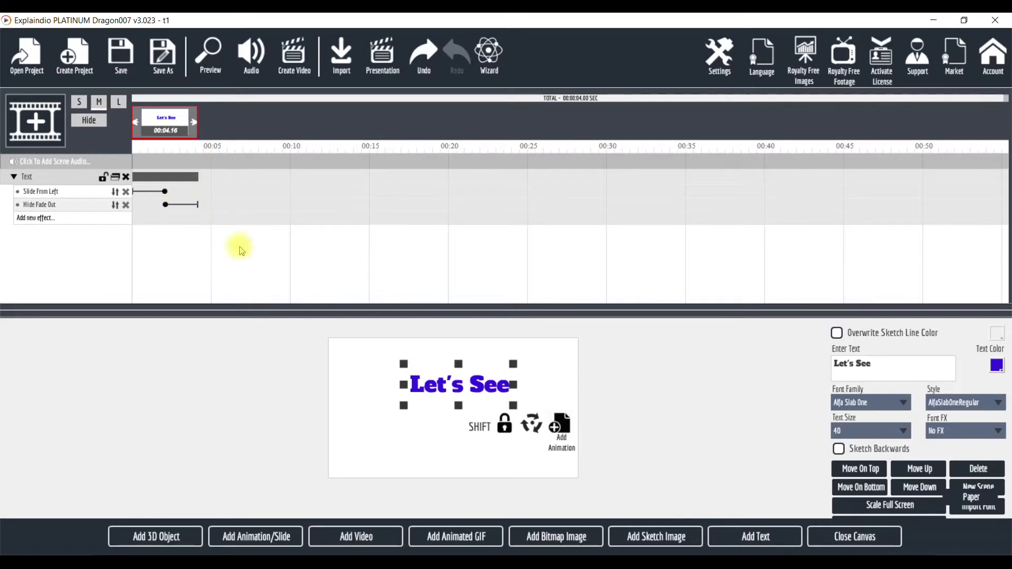
Close the canvas and set the Hide Fade Out effect's pause after action to 480 frames (20 sec)
{"action": "left_click", "coordinate": [830, 538]}
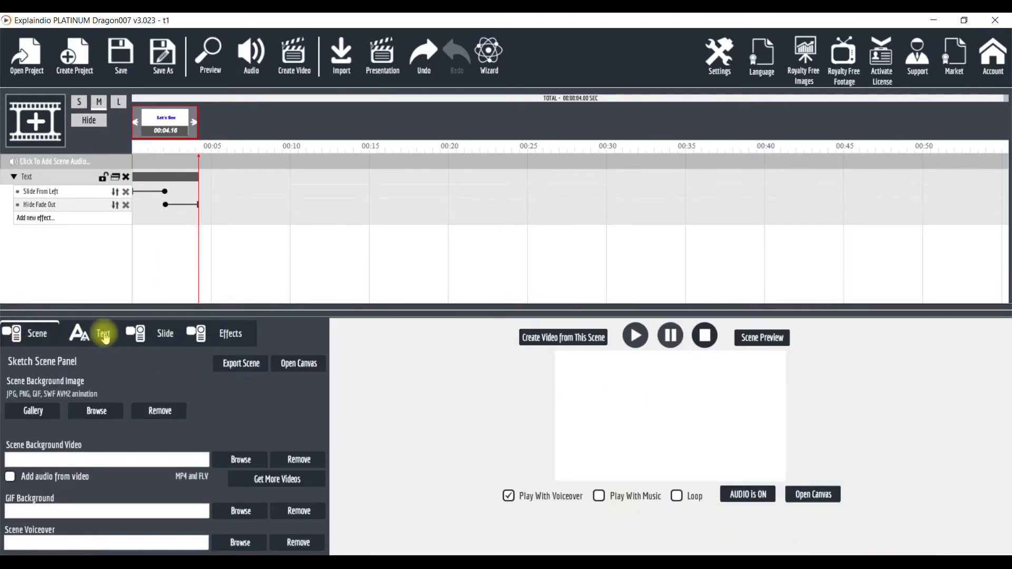
{"action": "left_click", "coordinate": [234, 339]}
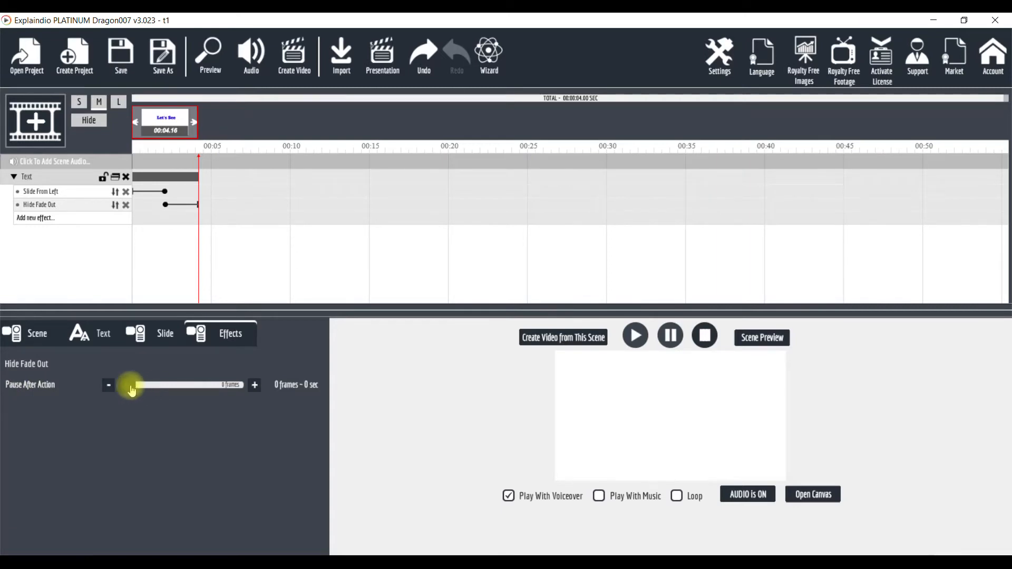
{"action": "left_click_drag", "start_coordinate": [132, 390], "coordinate": [319, 378]}
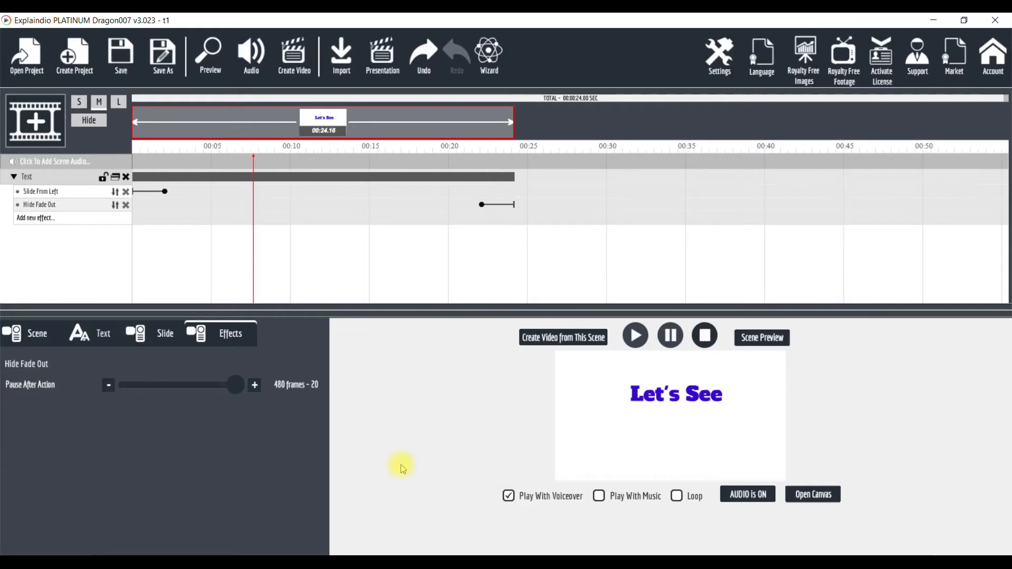
{"action": "mouse_move", "coordinate": [236, 393]}
{"action": "left_mouse_down"}
{"action": "mouse_move", "coordinate": [176, 388]}
{"action": "mouse_move", "coordinate": [249, 390]}
{"action": "mouse_move", "coordinate": [237, 381]}
{"action": "left_mouse_up"}
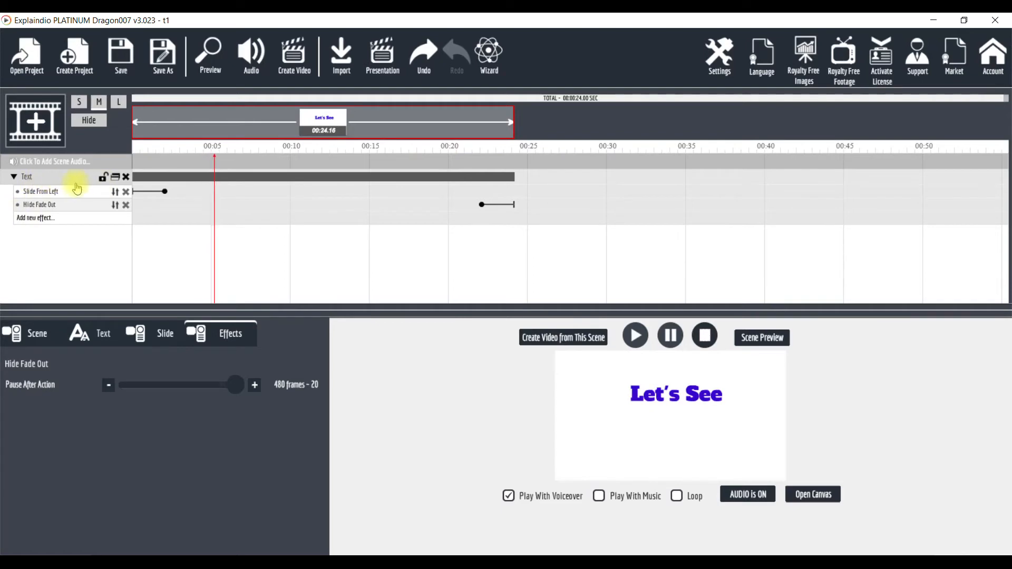
Duplicate the text layer and shift the copy to start at about 00:20 on the timeline
{"action": "left_click", "coordinate": [116, 179]}
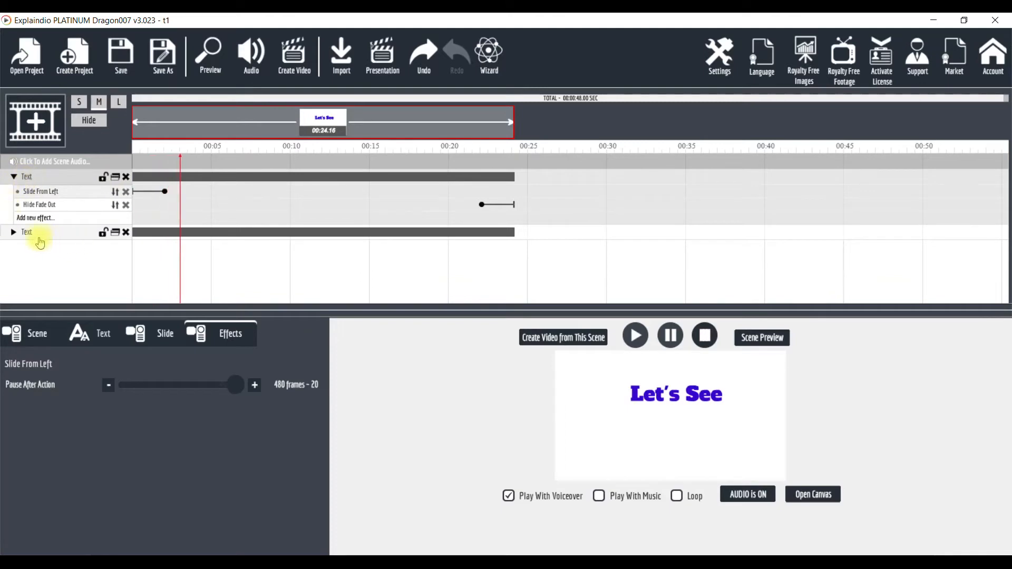
{"action": "left_click", "coordinate": [12, 232]}
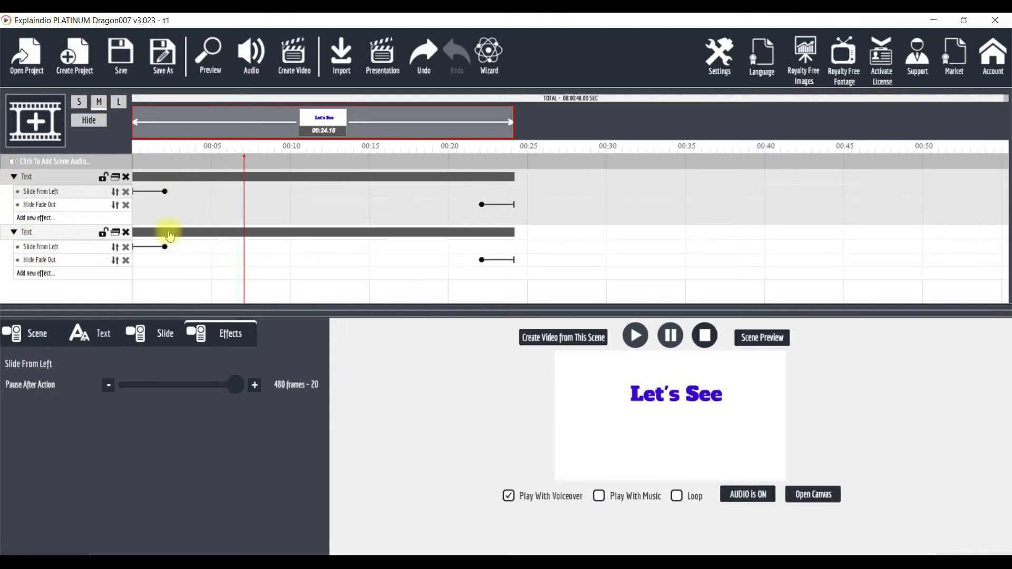
{"action": "left_click_drag", "start_coordinate": [224, 236], "coordinate": [543, 256]}
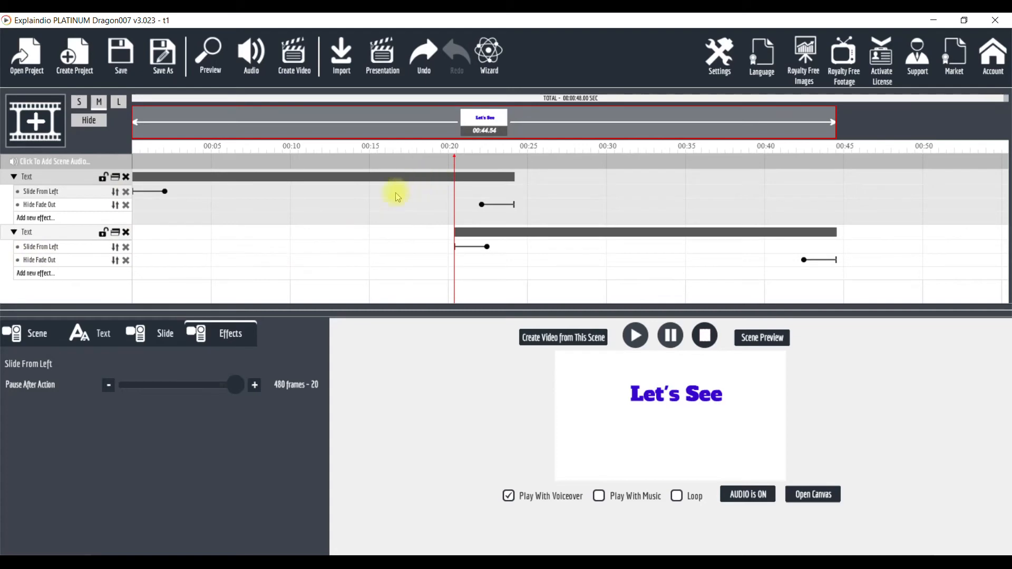
Remove the Slide From Left effect from the duplicated text layer and select that layer
{"action": "left_click", "coordinate": [127, 250]}
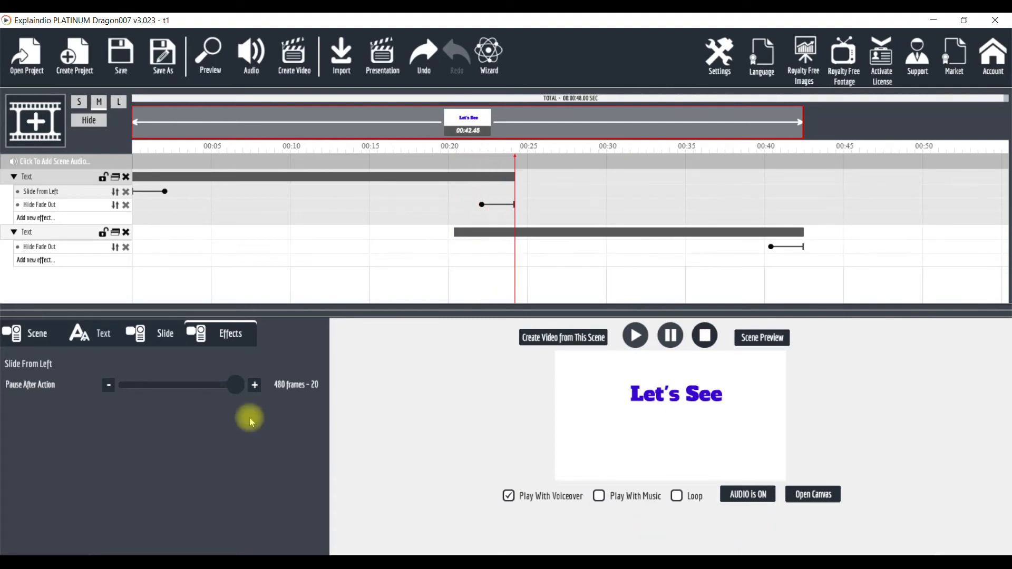
{"action": "left_click", "coordinate": [24, 234]}
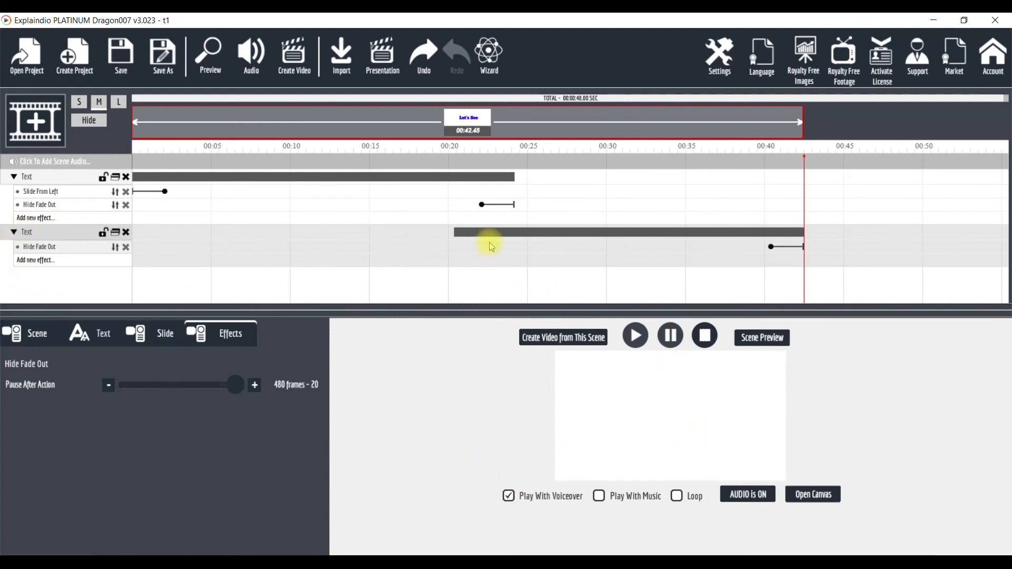
{"action": "left_click", "coordinate": [26, 232]}
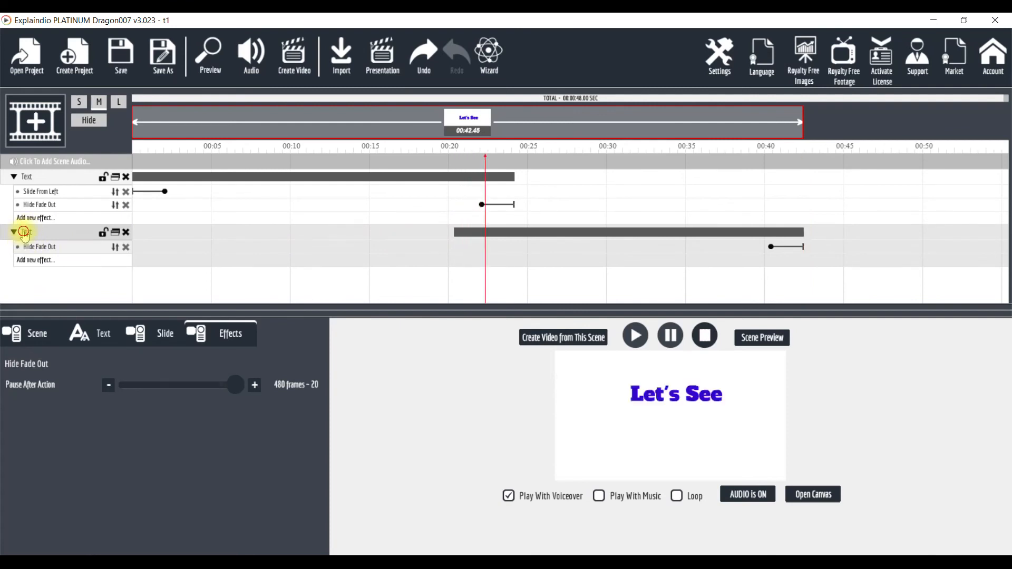
Adjust the copied layer's Hide Fade Out pause after action slider slightly
{"action": "left_click", "coordinate": [238, 387]}
{"action": "mouse_move", "coordinate": [237, 388]}
{"action": "left_mouse_down"}
{"action": "mouse_move", "coordinate": [167, 387]}
{"action": "mouse_move", "coordinate": [247, 387]}
{"action": "left_mouse_up"}
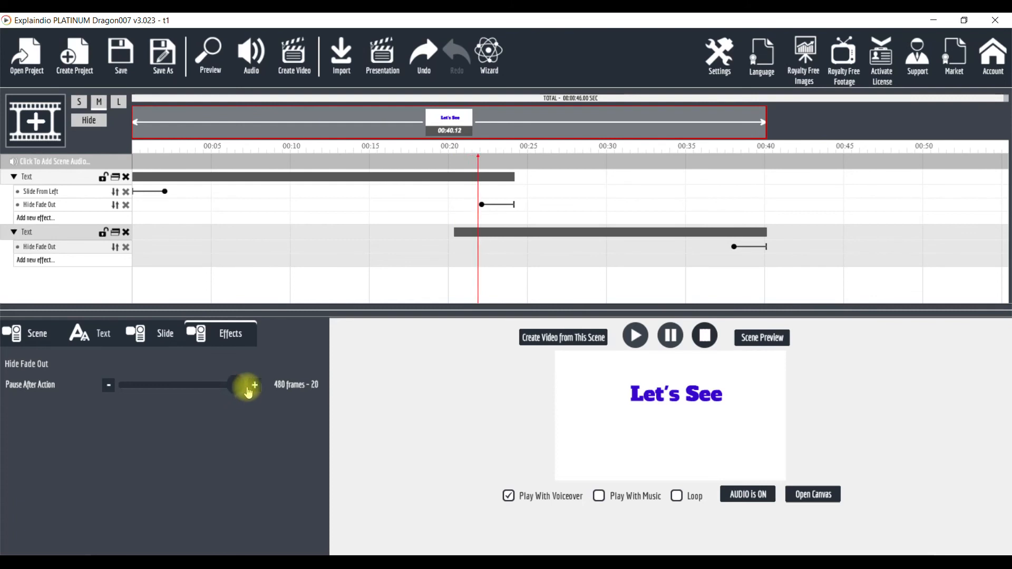